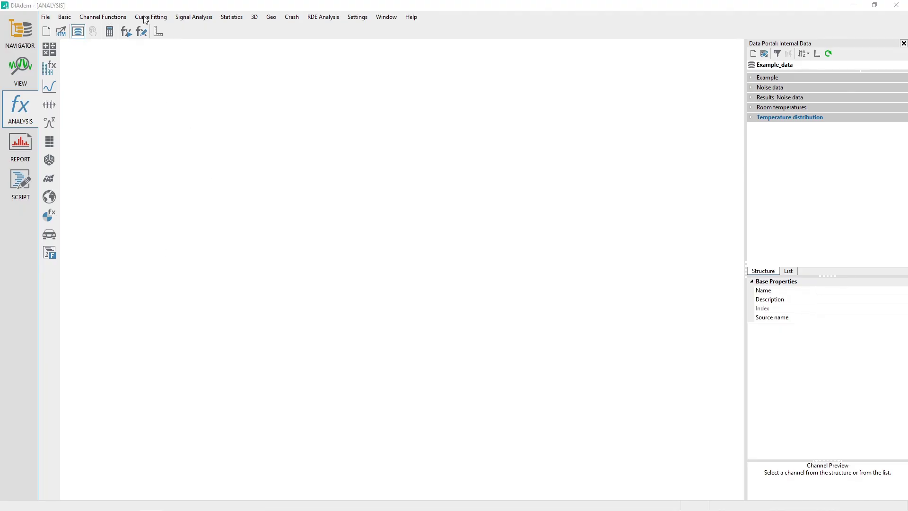
# Step: Browse the Signal Analysis and Curve Fitting function lists, briefly checking NAVIGATOR in between
pyautogui.click(191, 17)
pyautogui.moveTo(155, 18)
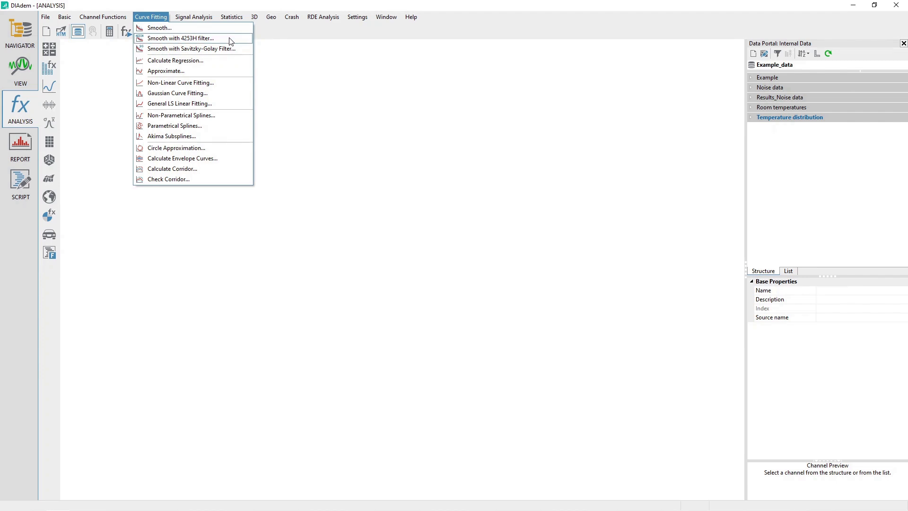
pyautogui.click(352, 163)
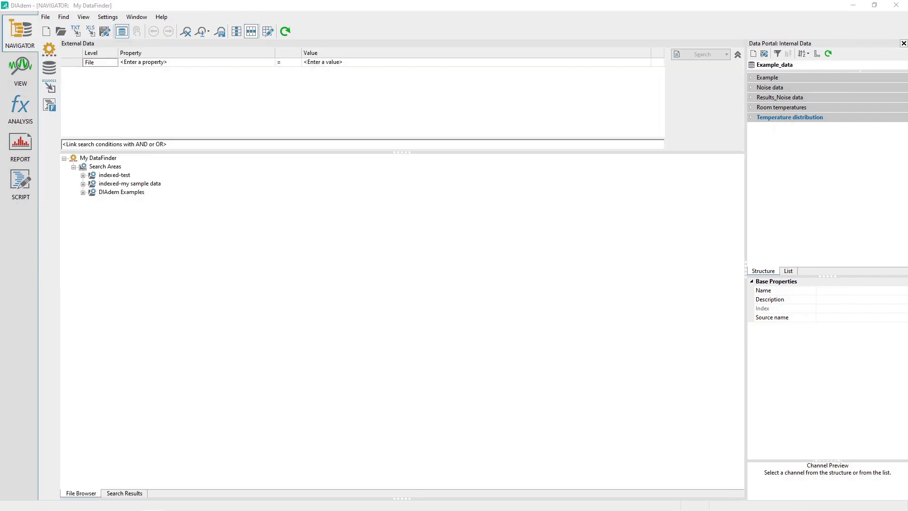
pyautogui.click(25, 110)
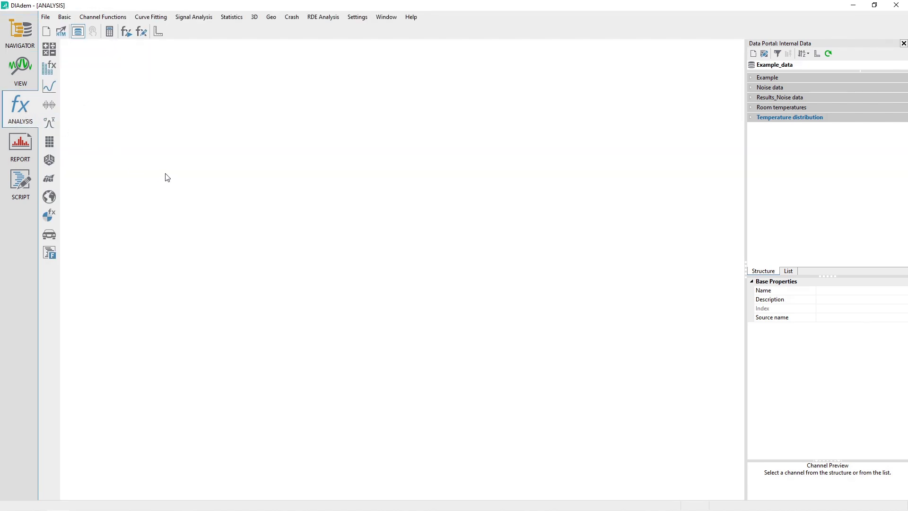
pyautogui.click(139, 17)
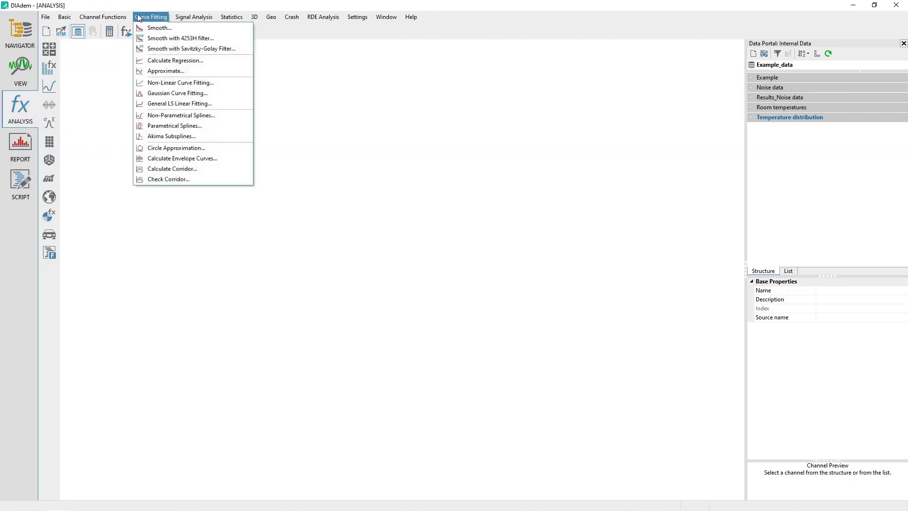
# Step: Open the Smooth dialog and set Noise_2 from Noise data as the channel
pyautogui.click(182, 28)
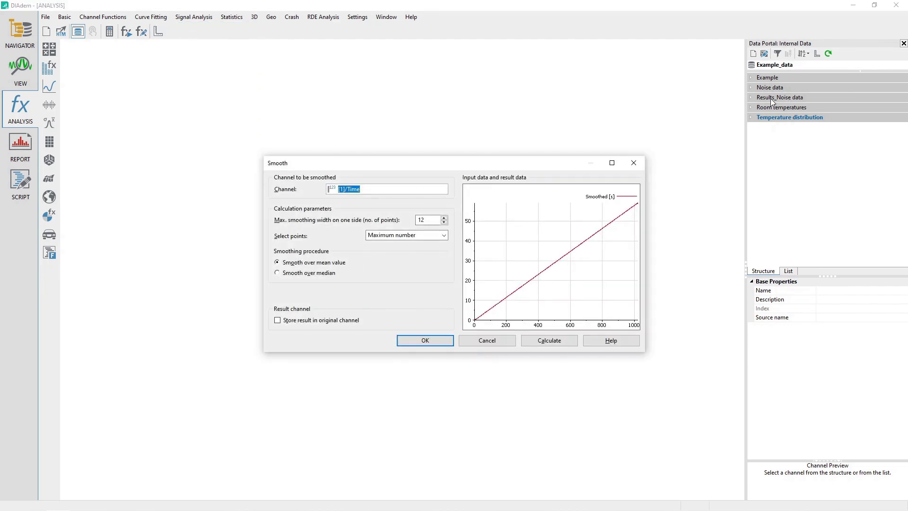
pyautogui.click(751, 90)
pyautogui.moveTo(774, 105); pyautogui.dragTo(363, 189)
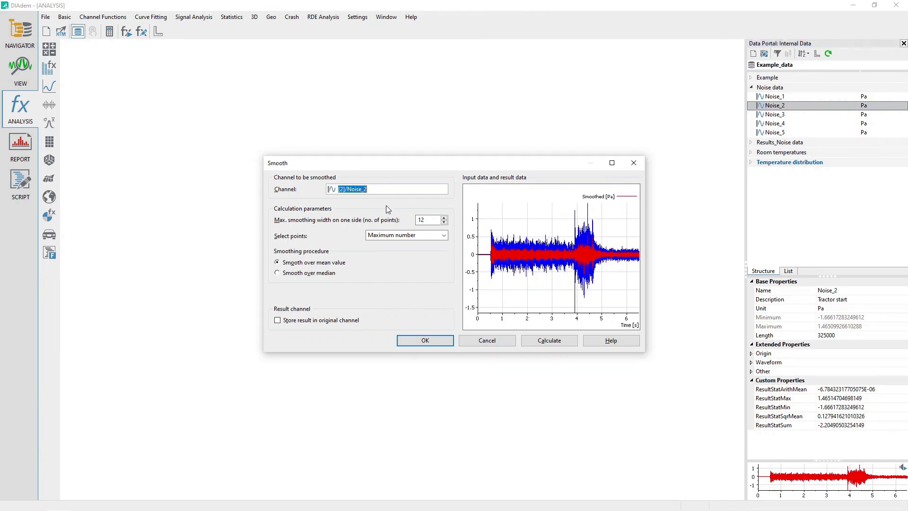
# Step: Review the 12-point width, keeping Maximum number point selection and mean-value smoothing
pyautogui.click(423, 220)
pyautogui.click(428, 220)
pyautogui.click(428, 235)
pyautogui.click(428, 241)
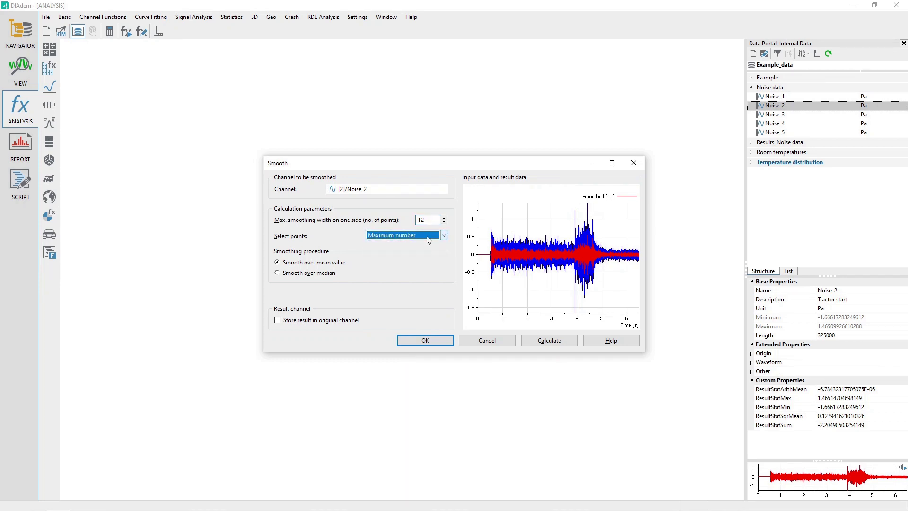
pyautogui.click(329, 264)
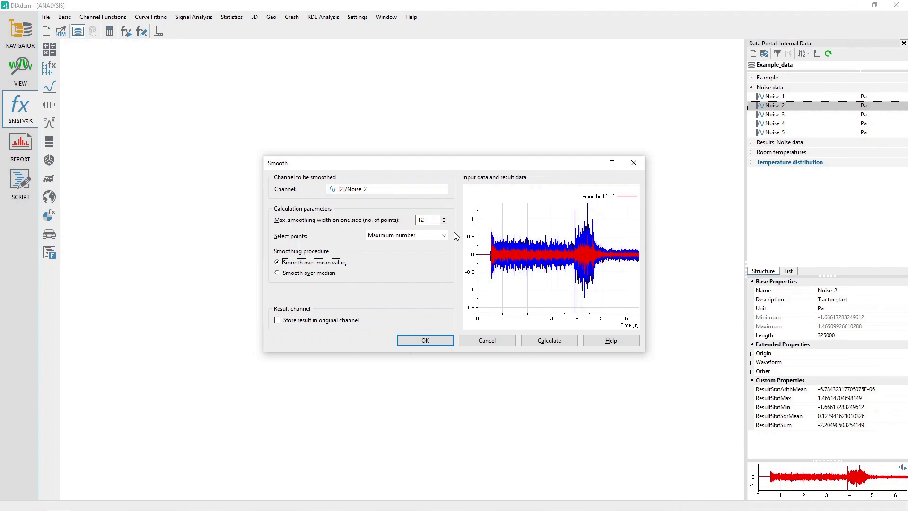
# Step: Try width 25 and Symmetric distribution, then return to Maximum number point selection
pyautogui.doubleClick(433, 219)
pyautogui.write('25')
pyautogui.click(395, 235)
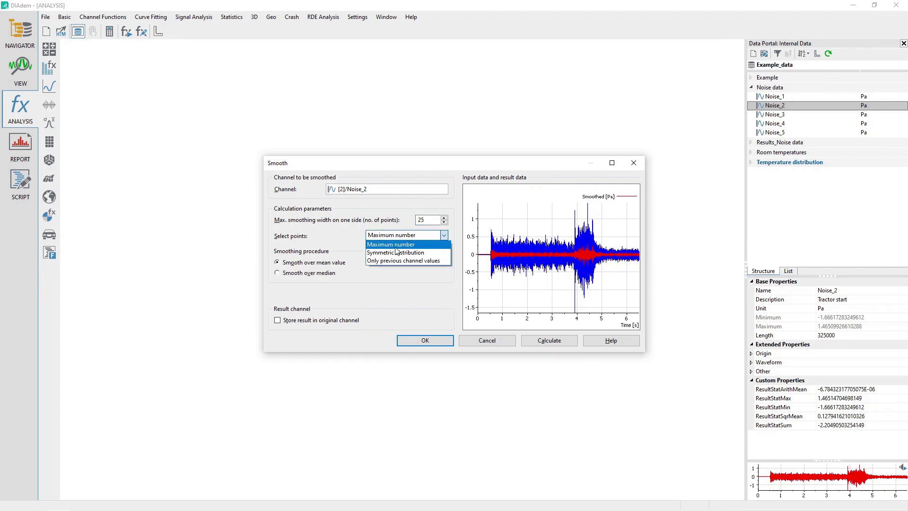
pyautogui.click(397, 256)
pyautogui.click(398, 237)
pyautogui.click(399, 244)
# Step: Preview width 5, comparing median against mean-value smoothing
pyautogui.hotkey('shift', 'Tab')
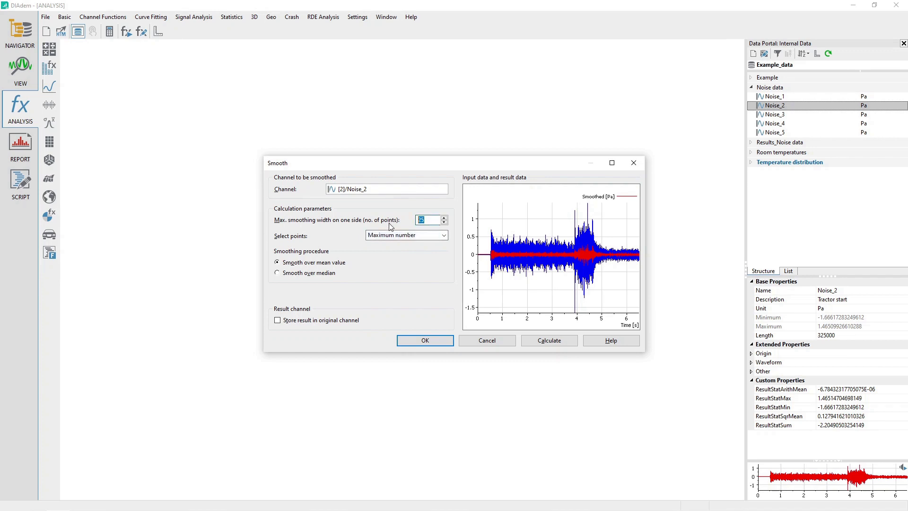
pyautogui.write('5')
pyautogui.click(312, 266)
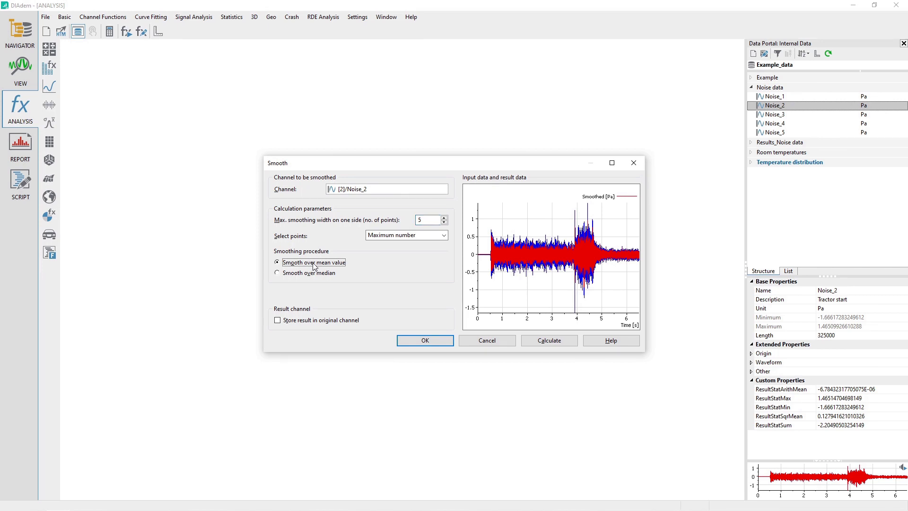
pyautogui.click(332, 273)
pyautogui.click(331, 264)
# Step: Preview widths 1 and 8, try median smoothing, then cancel without calculating
pyautogui.doubleClick(420, 220)
pyautogui.write('1')
pyautogui.click(319, 264)
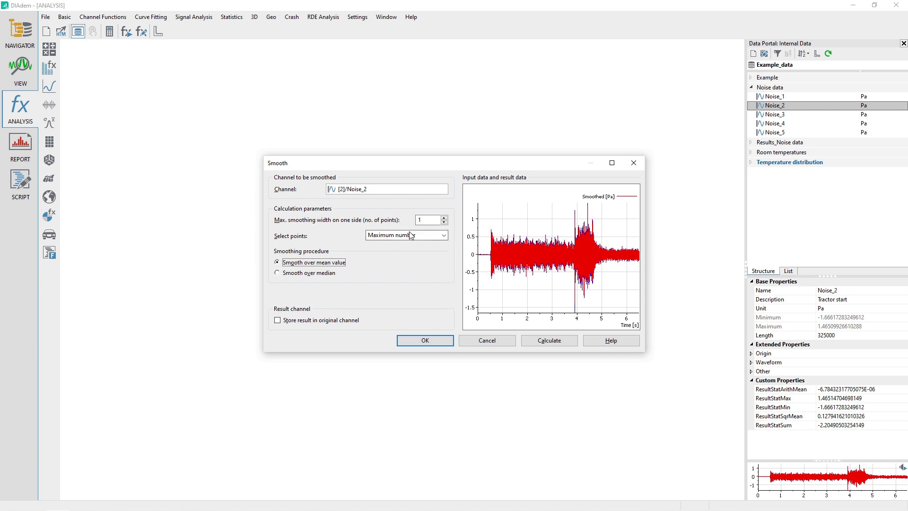
pyautogui.doubleClick(420, 221)
pyautogui.write('8')
pyautogui.click(318, 263)
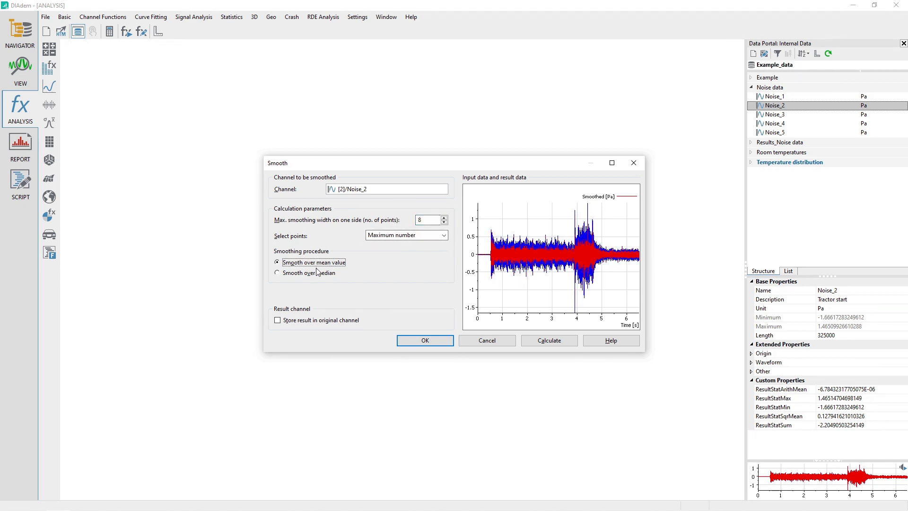
pyautogui.click(317, 274)
pyautogui.click(487, 340)
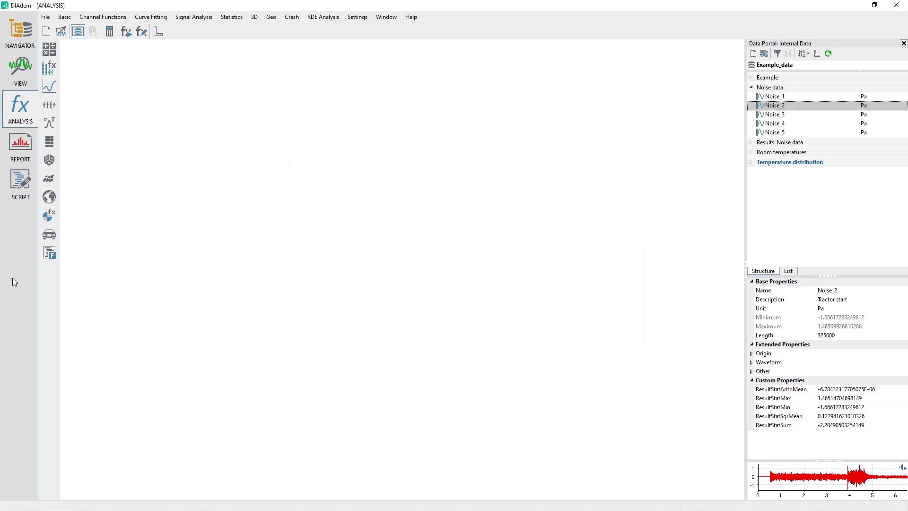
# Step: Expand Noise data and make it the default group from its context menu
pyautogui.doubleClick(766, 88)
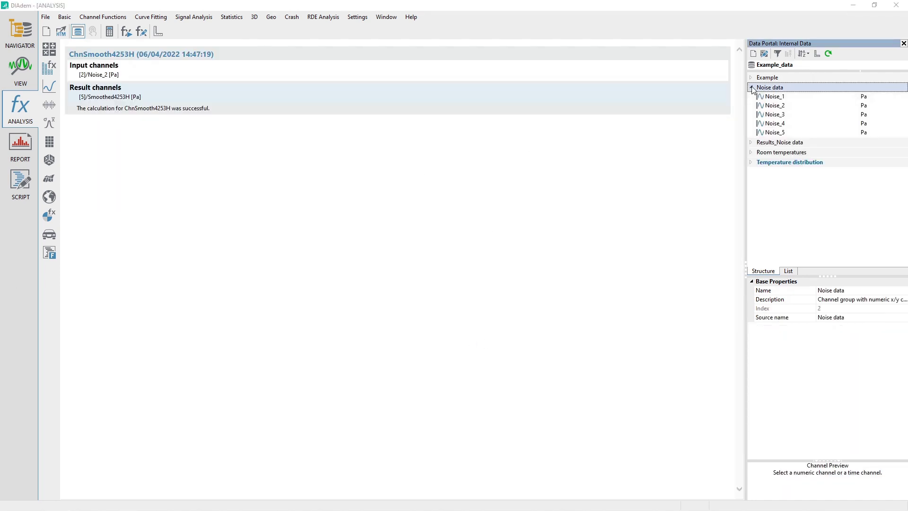
pyautogui.rightClick(767, 89)
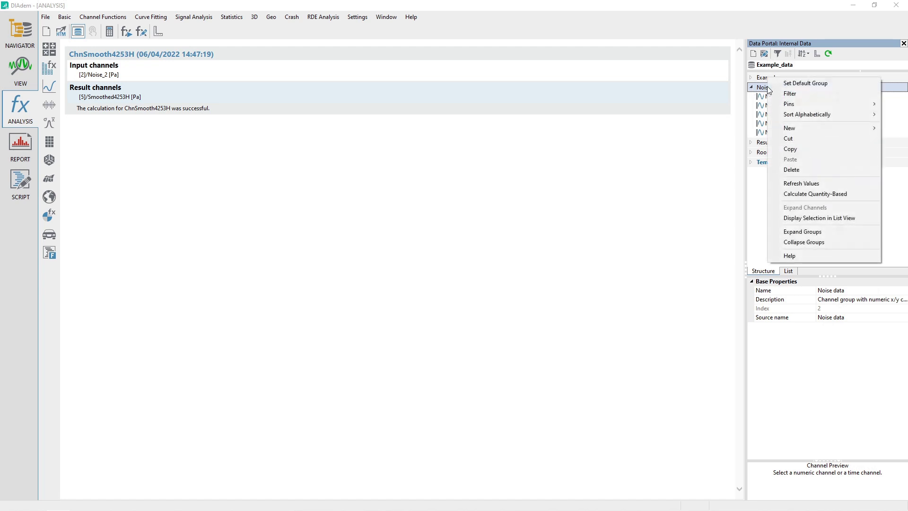
pyautogui.click(841, 83)
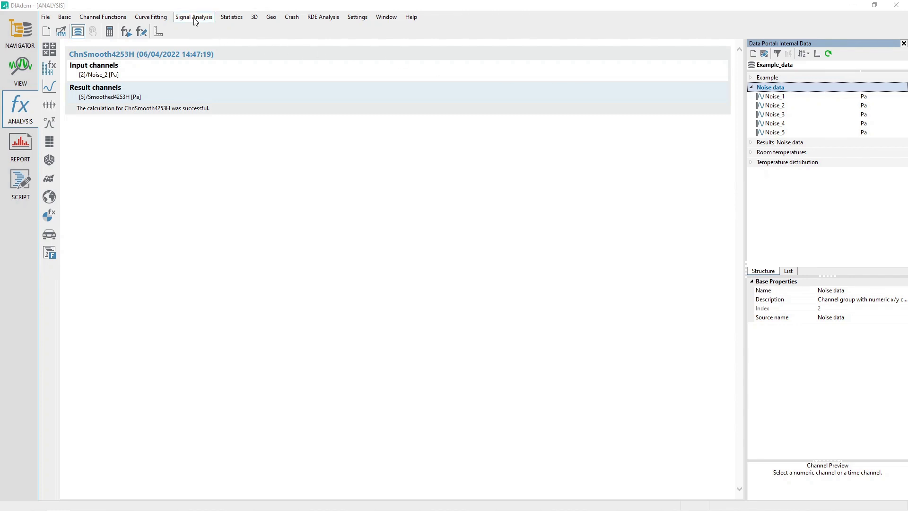
# Step: Smooth Noise_2 with the 4253H-twice filter and calculate, producing the Smoothed4253H channel
pyautogui.click(151, 17)
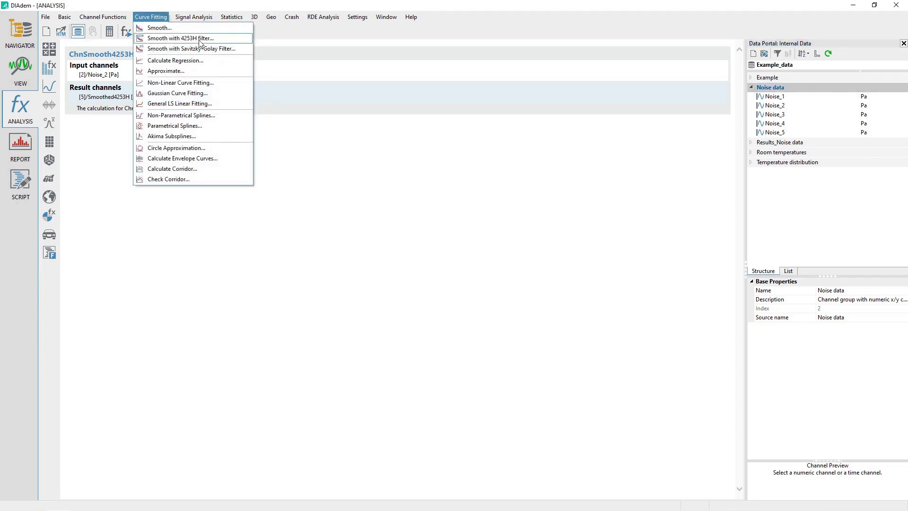
pyautogui.click(231, 41)
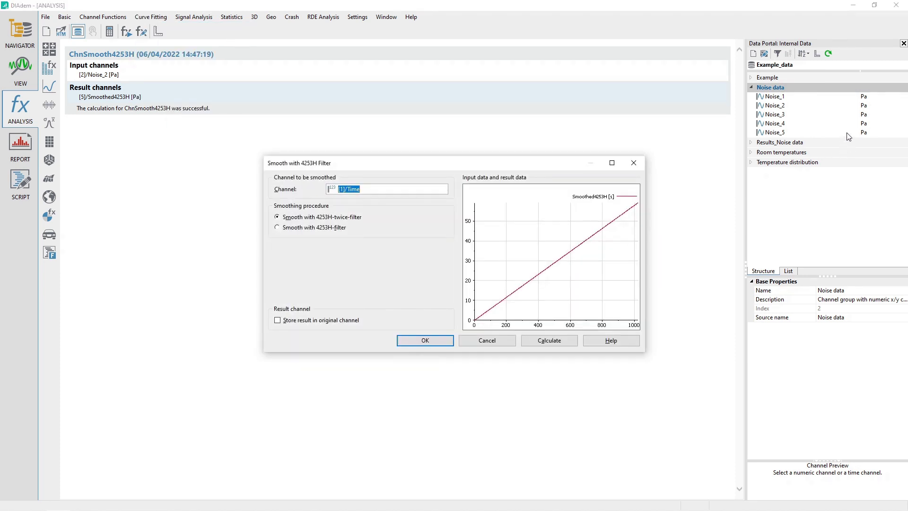
pyautogui.moveTo(784, 107); pyautogui.dragTo(389, 189)
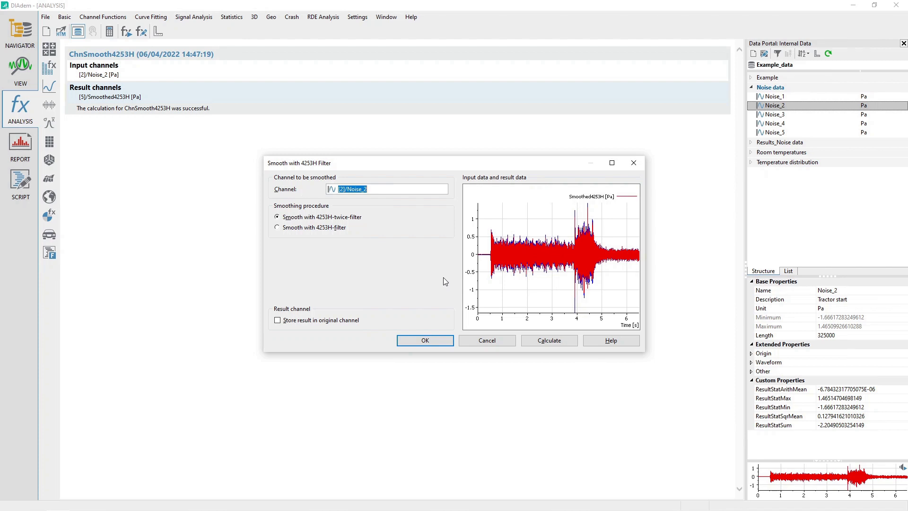
pyautogui.click(336, 229)
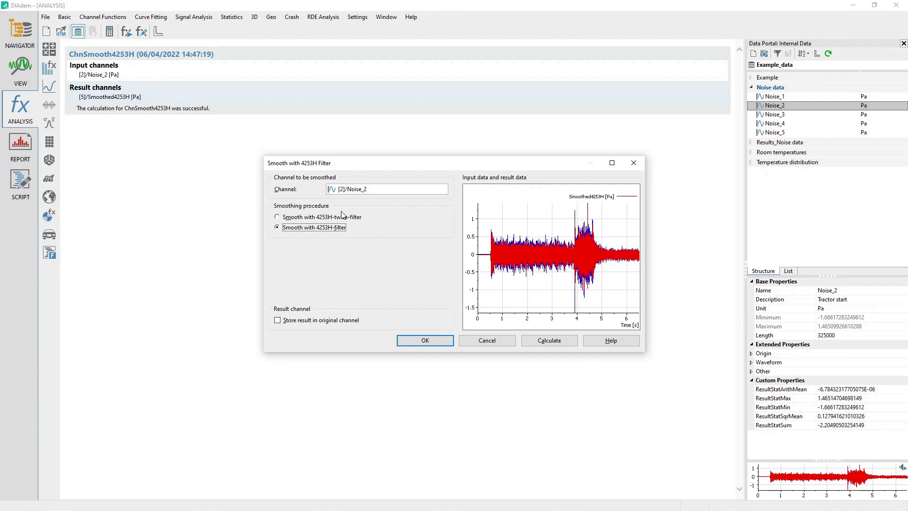
pyautogui.click(344, 219)
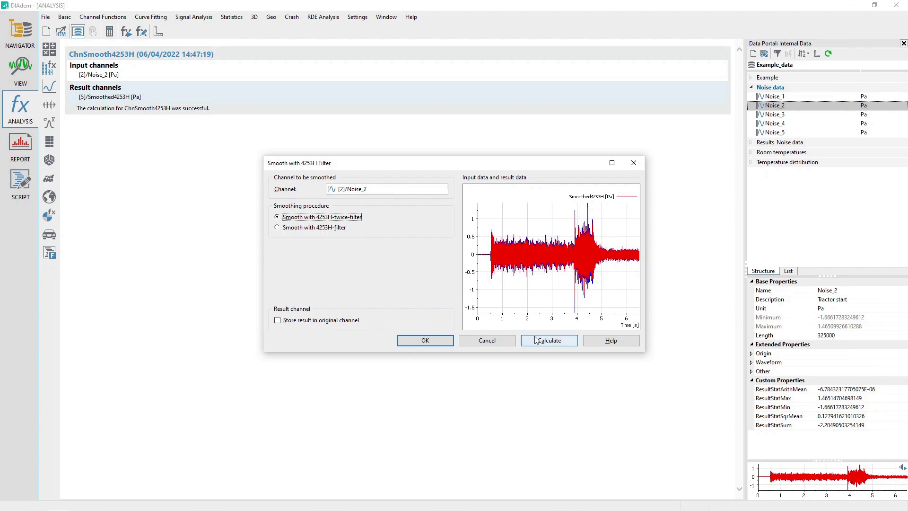
pyautogui.click(560, 341)
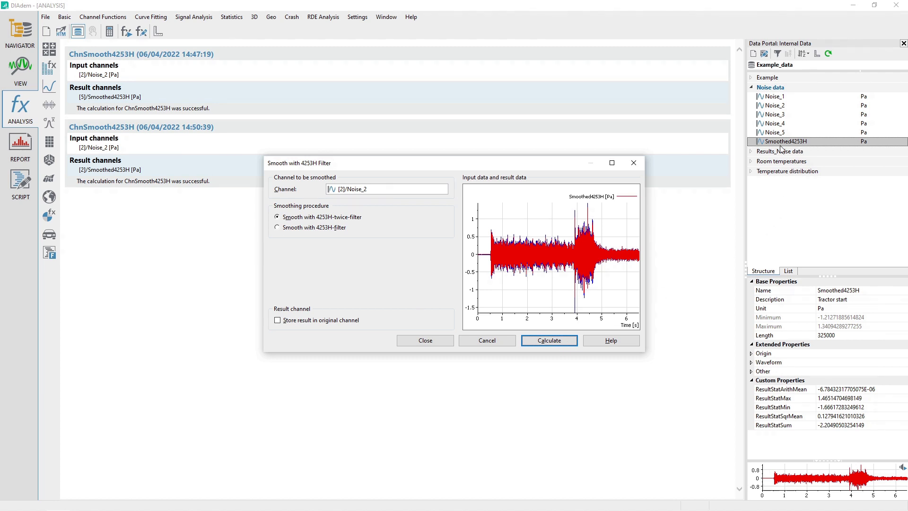
pyautogui.click(430, 342)
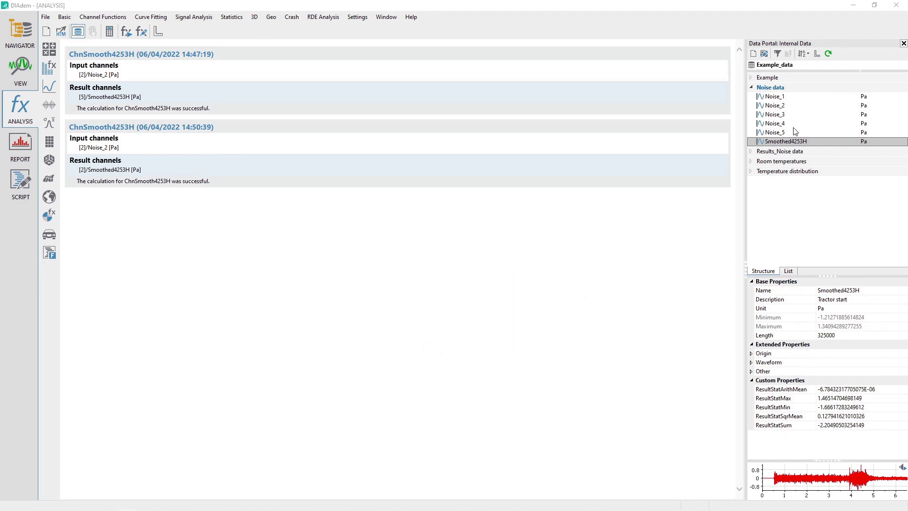
# Step: Check Smoothed4253H in the channel list, then start a new blank layout in VIEW
pyautogui.click(791, 143)
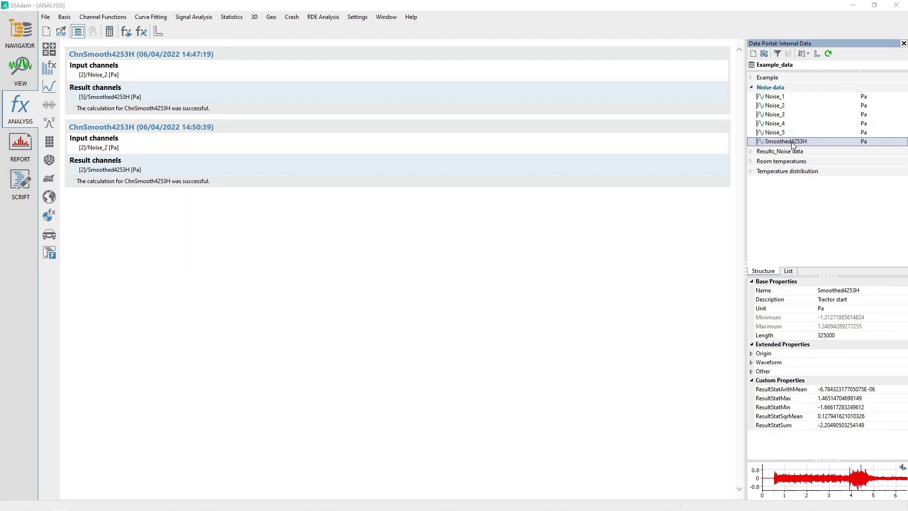
pyautogui.press('Up')
pyautogui.press('Down')
pyautogui.click(18, 68)
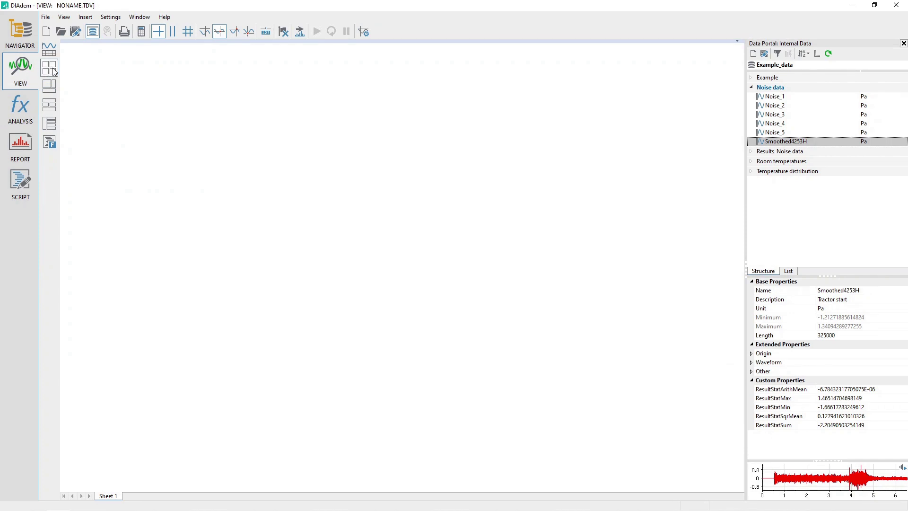
pyautogui.click(45, 17)
pyautogui.click(54, 25)
# Step: Drag Noise_2 and Smoothed4253H together onto the empty sheet
pyautogui.click(769, 106)
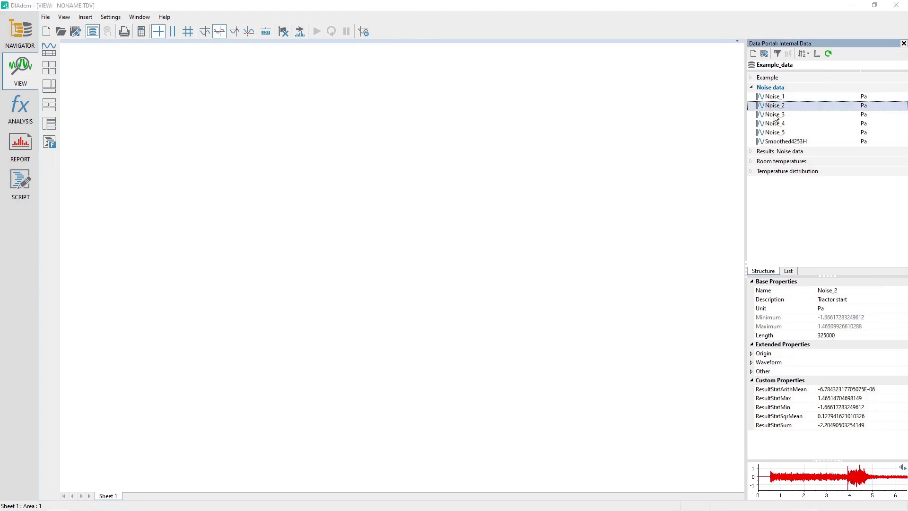
pyautogui.keyDown('ctrl'); pyautogui.click(782, 141); pyautogui.keyUp('ctrl')
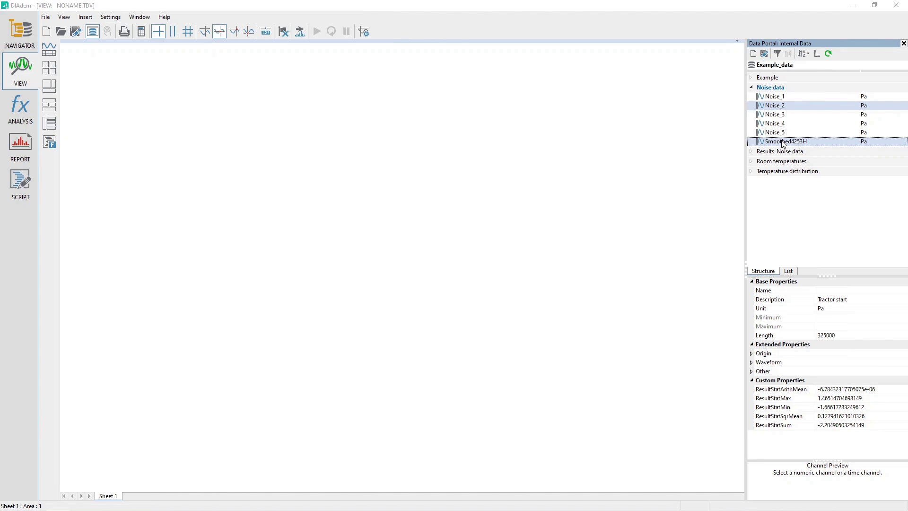
pyautogui.moveTo(782, 141); pyautogui.dragTo(329, 207)
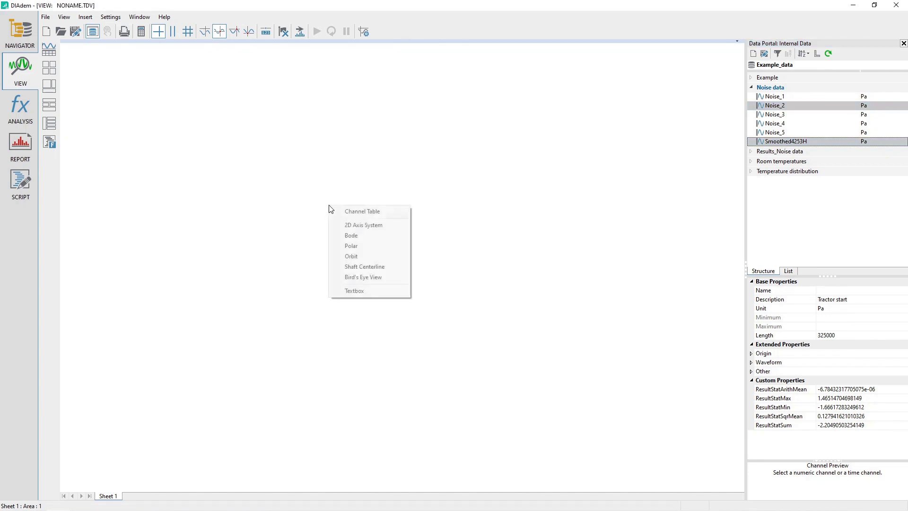
# Step: Plot both channels in a 2D axis system and zoom into the noise burst near 3.9 s
pyautogui.click(389, 224)
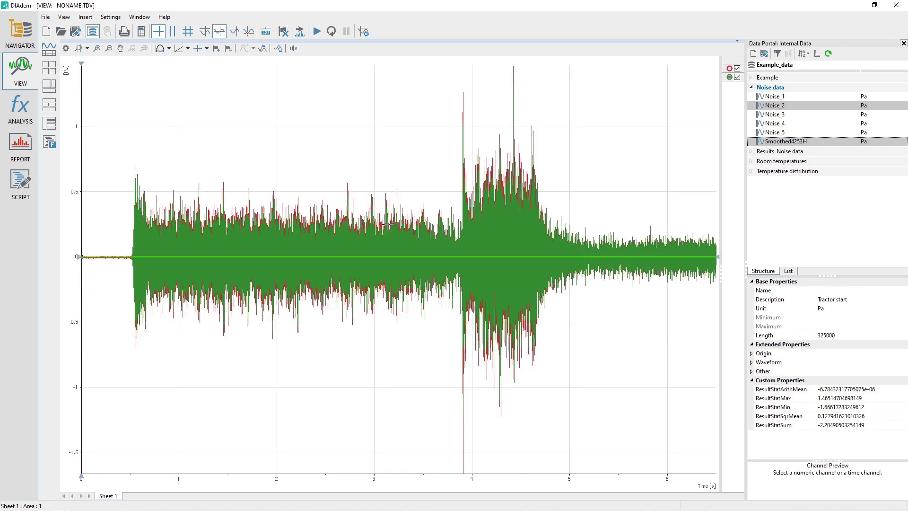
pyautogui.click(87, 48)
pyautogui.click(103, 59)
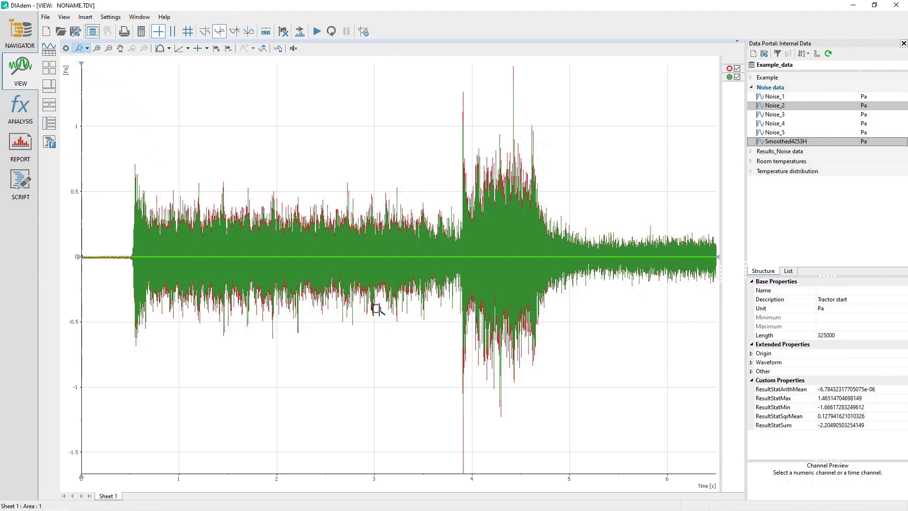
pyautogui.moveTo(456, 327); pyautogui.dragTo(468, 326)
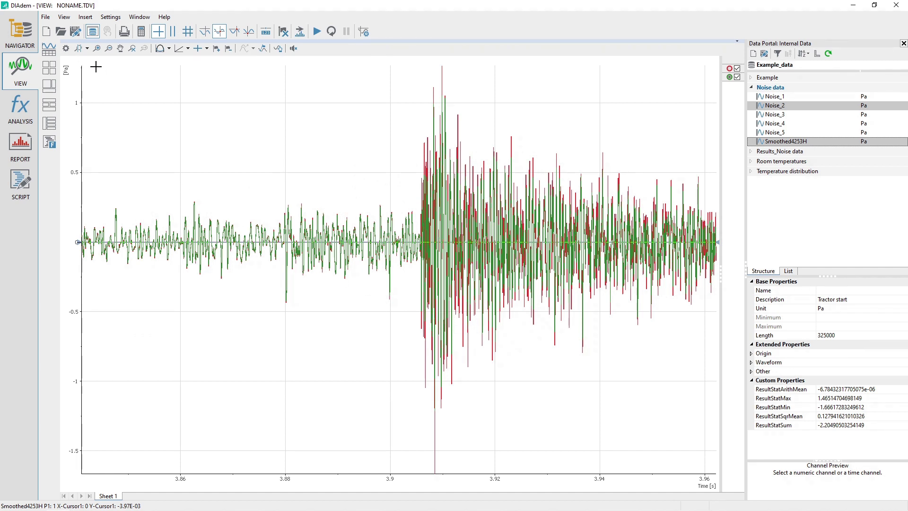
pyautogui.click(87, 48)
pyautogui.click(99, 59)
pyautogui.moveTo(389, 420); pyautogui.dragTo(438, 426)
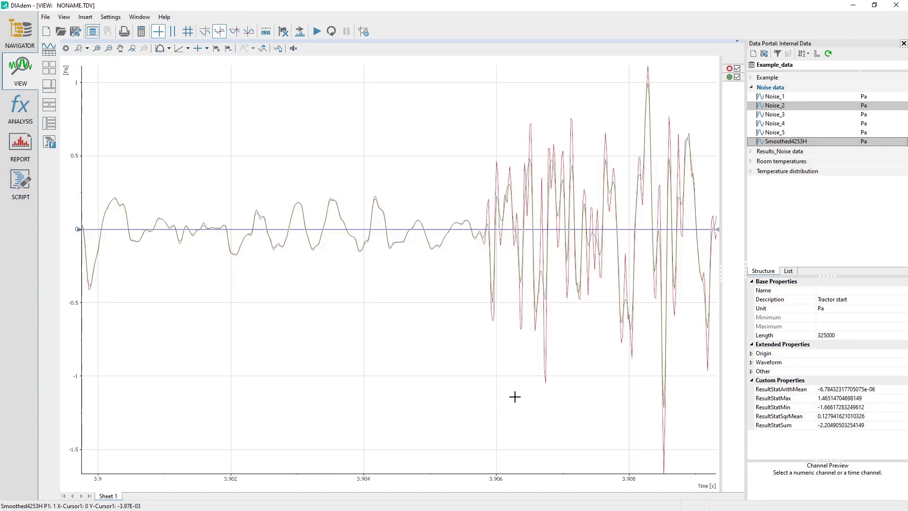
# Step: Pan toward later times and zoom in repeatedly to roughly 3.906–3.911 s
pyautogui.click(120, 49)
pyautogui.moveTo(599, 241); pyautogui.dragTo(379, 243)
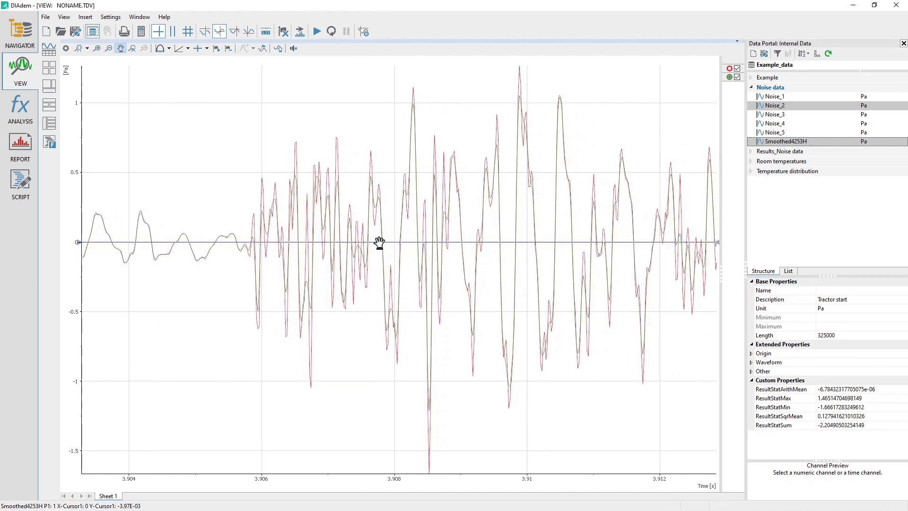
pyautogui.click(97, 50)
pyautogui.click(97, 50)
pyautogui.click(97, 50)
pyautogui.click(97, 50)
pyautogui.click(97, 50)
pyautogui.click(97, 51)
pyautogui.click(97, 50)
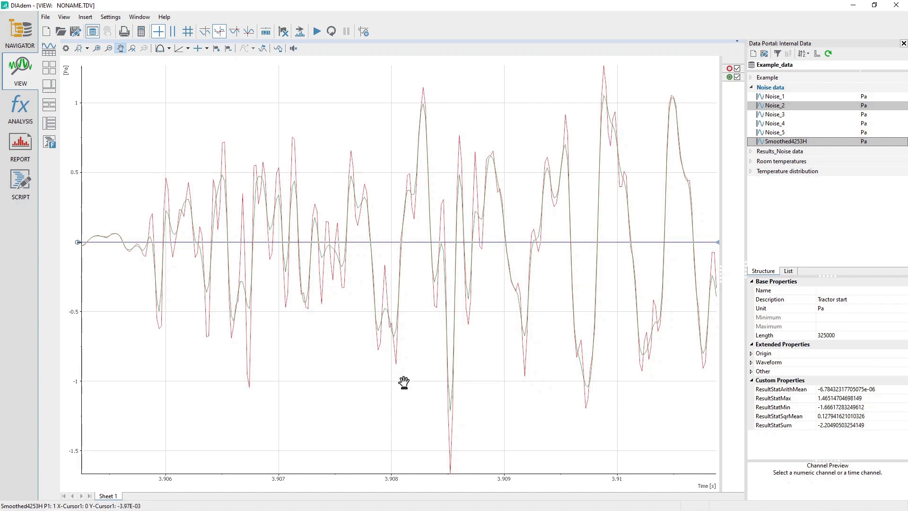
pyautogui.click(120, 48)
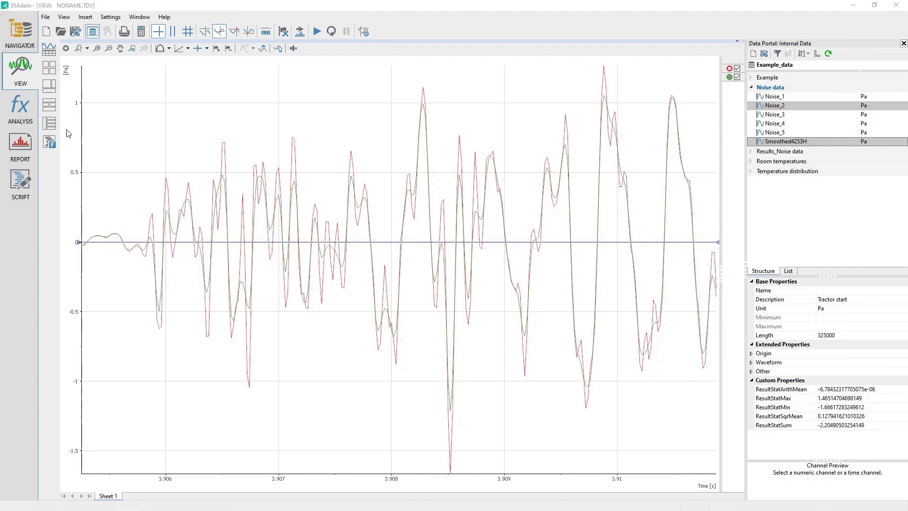
# Step: Calculate a Savitzky-Golay smoothing of Noise_2 at width 12, order 1, yielding FilteredSignal
pyautogui.click(20, 109)
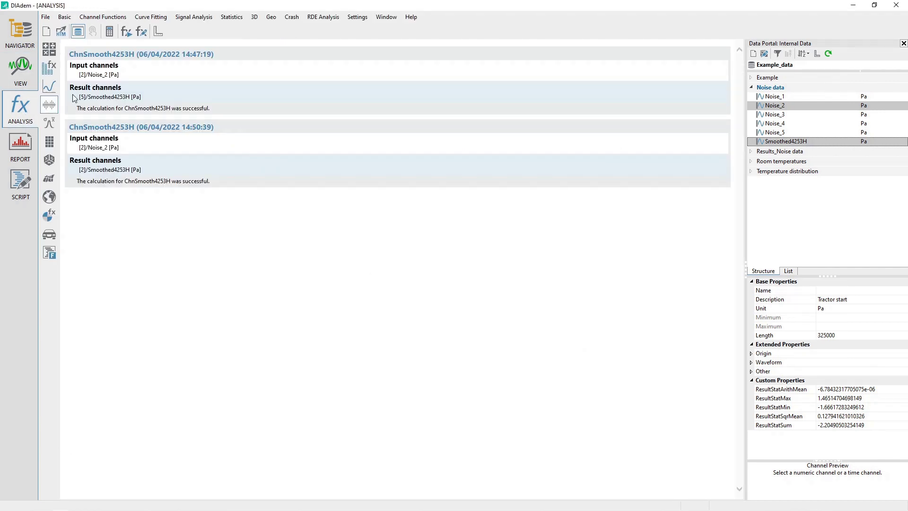
pyautogui.click(150, 18)
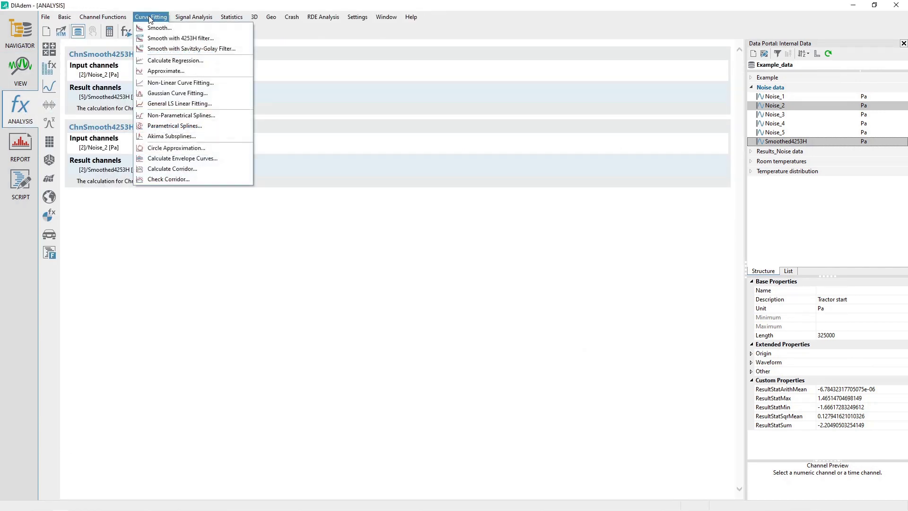
pyautogui.click(204, 49)
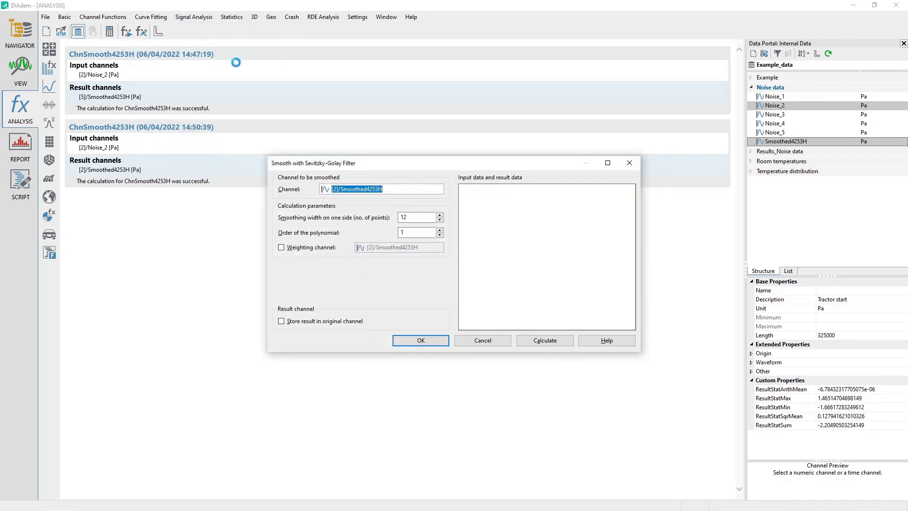
pyautogui.click(764, 106)
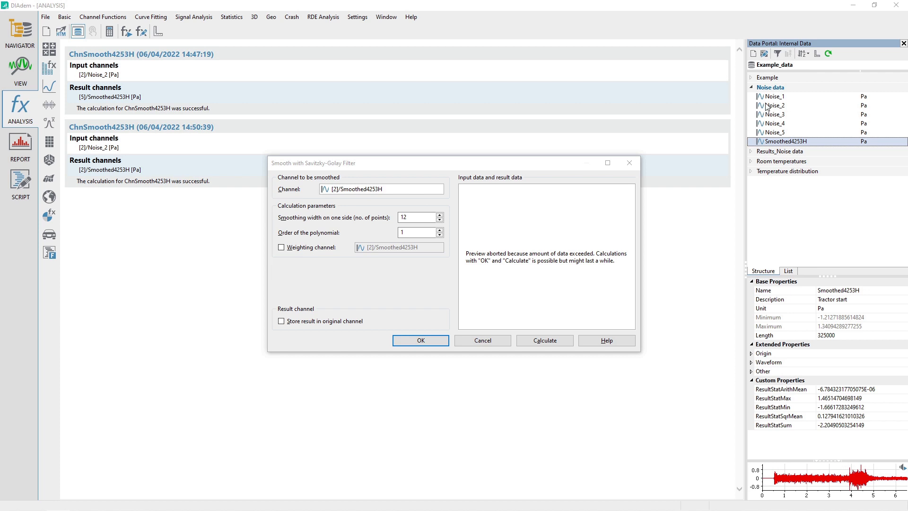
pyautogui.moveTo(765, 107); pyautogui.dragTo(384, 189)
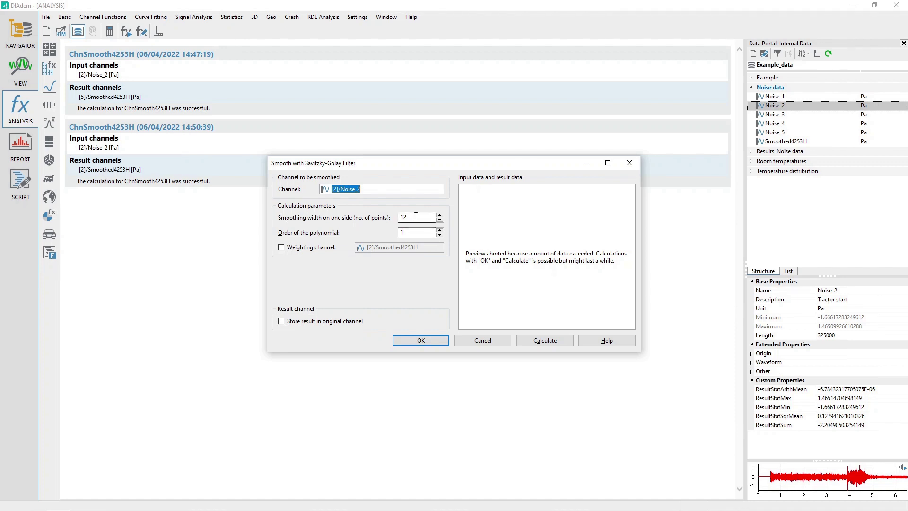
pyautogui.click(415, 216)
pyautogui.click(412, 231)
pyautogui.click(548, 342)
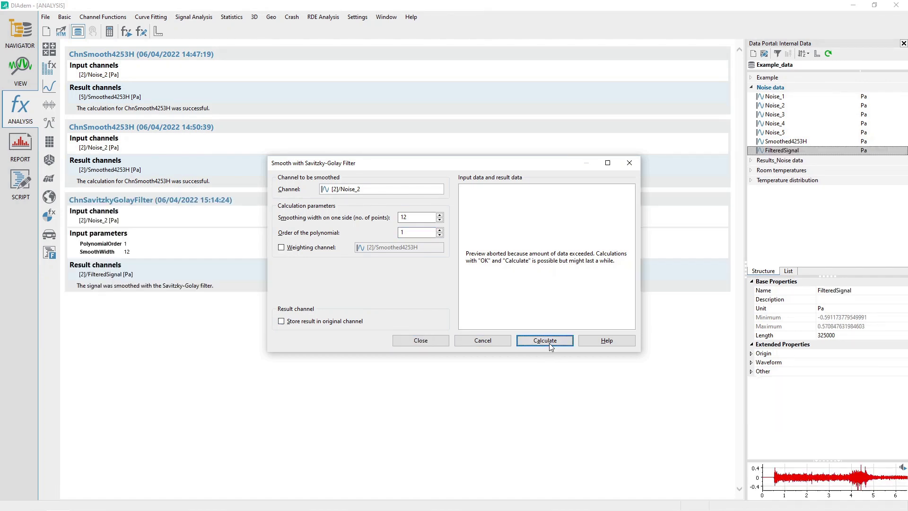
pyautogui.click(421, 341)
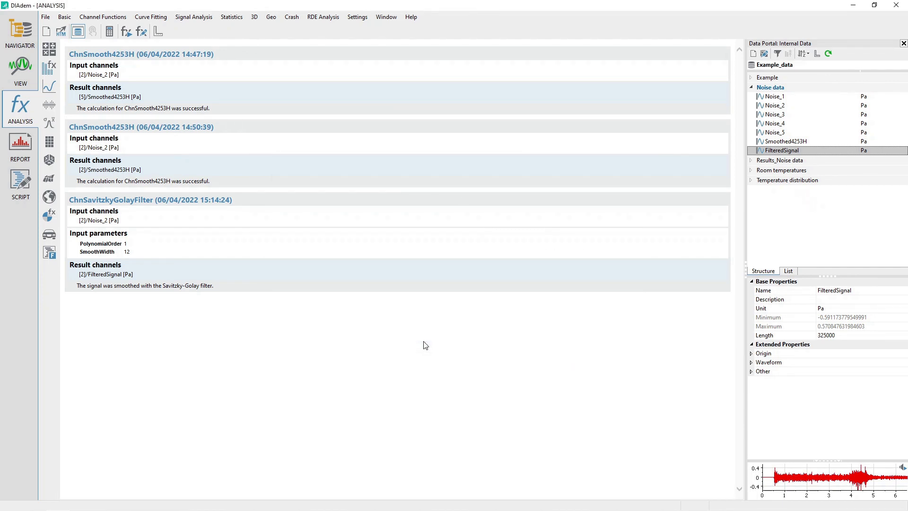
# Step: Drag FilteredSignal onto the plot and toggle its legend checkbox off and on
pyautogui.click(19, 70)
pyautogui.moveTo(786, 150); pyautogui.dragTo(376, 156)
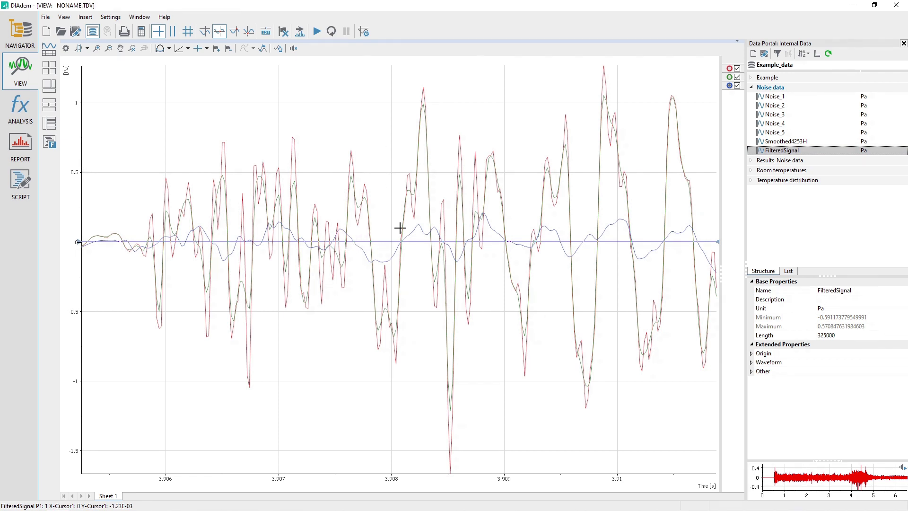
pyautogui.click(737, 86)
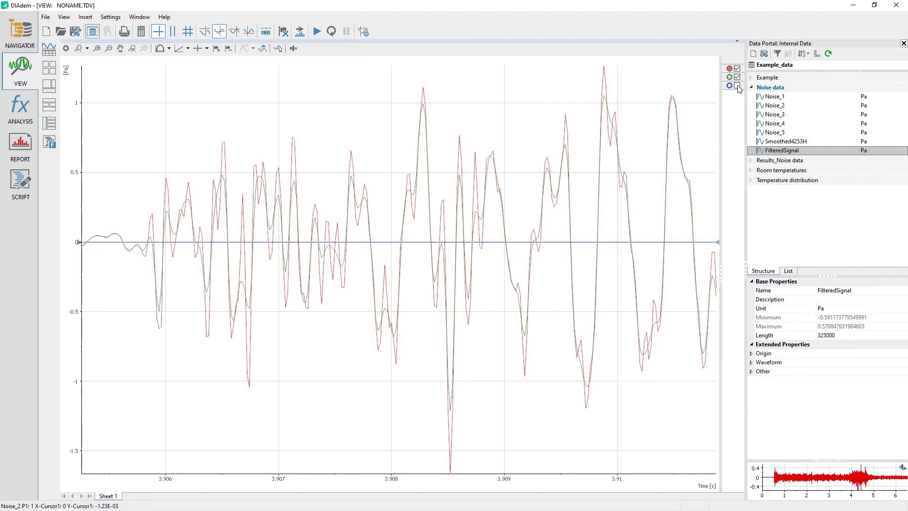
pyautogui.click(737, 86)
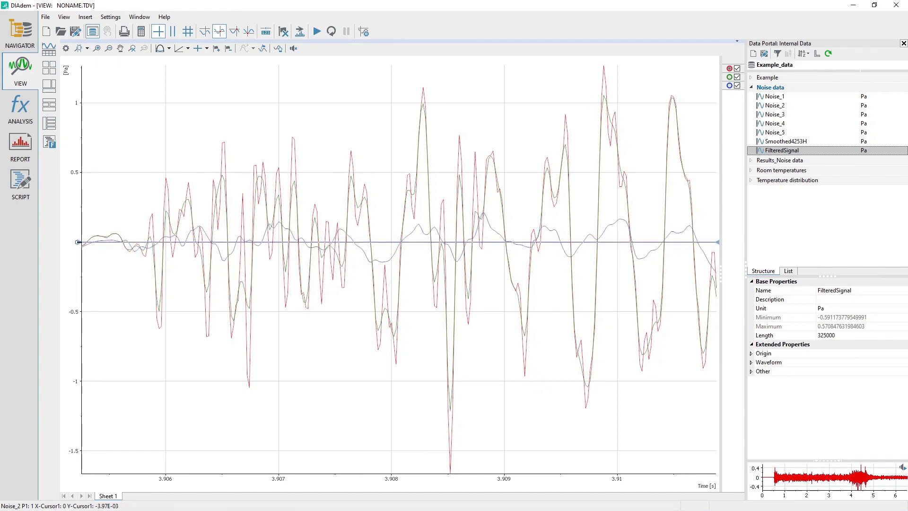
# Step: Calculate a width-3 Savitzky-Golay smoothing of Noise_2, yielding FilteredSignal1
pyautogui.click(20, 108)
pyautogui.click(144, 18)
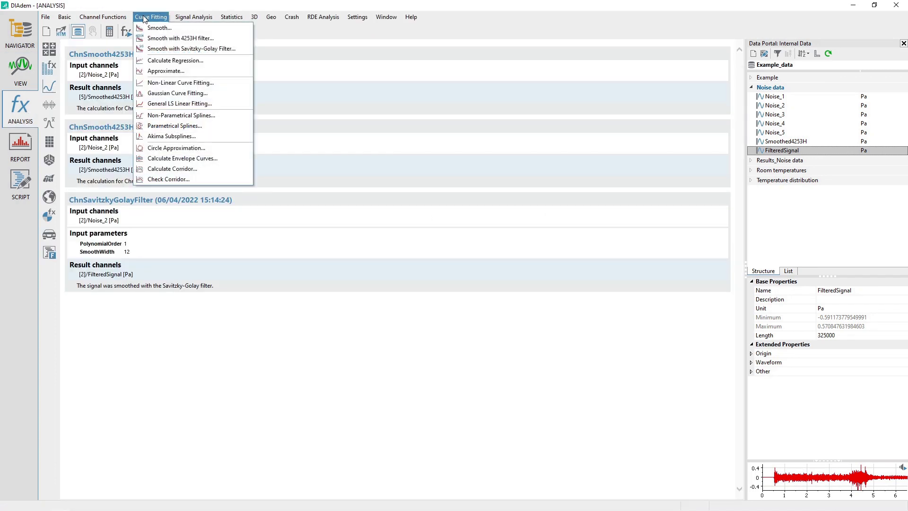
pyautogui.click(182, 49)
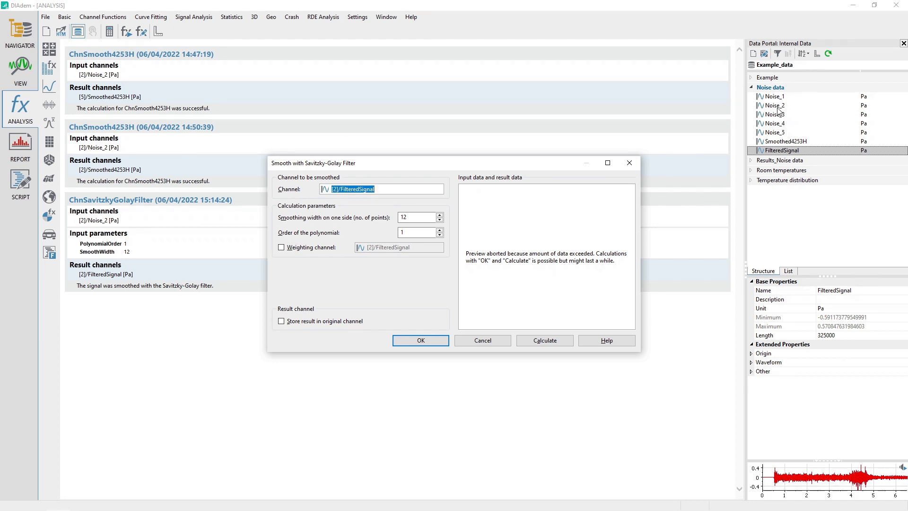
pyautogui.moveTo(777, 107); pyautogui.dragTo(406, 190)
pyautogui.doubleClick(418, 218)
pyautogui.write('3')
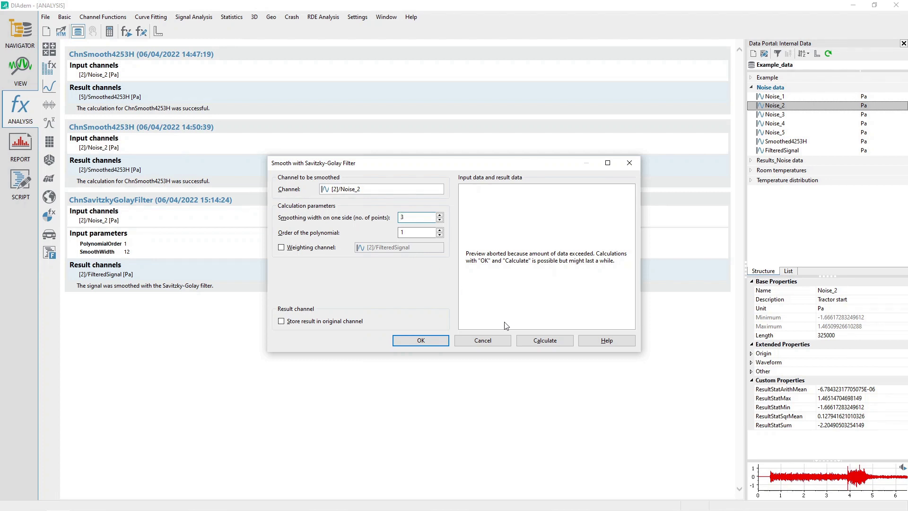
pyautogui.press('Tab')
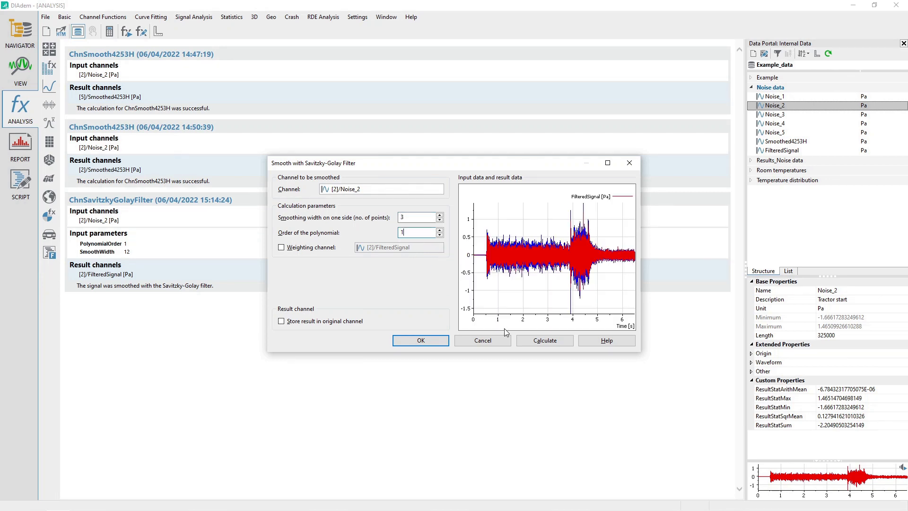
pyautogui.click(543, 344)
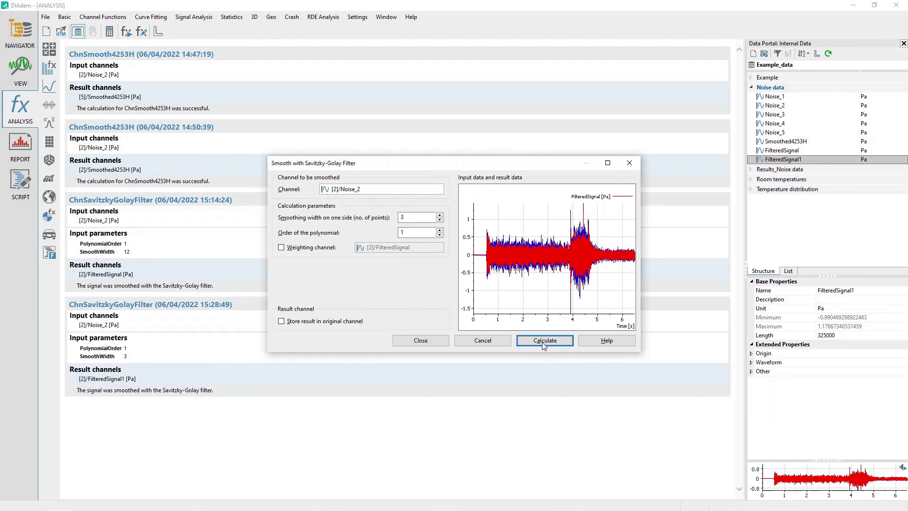
pyautogui.click(432, 341)
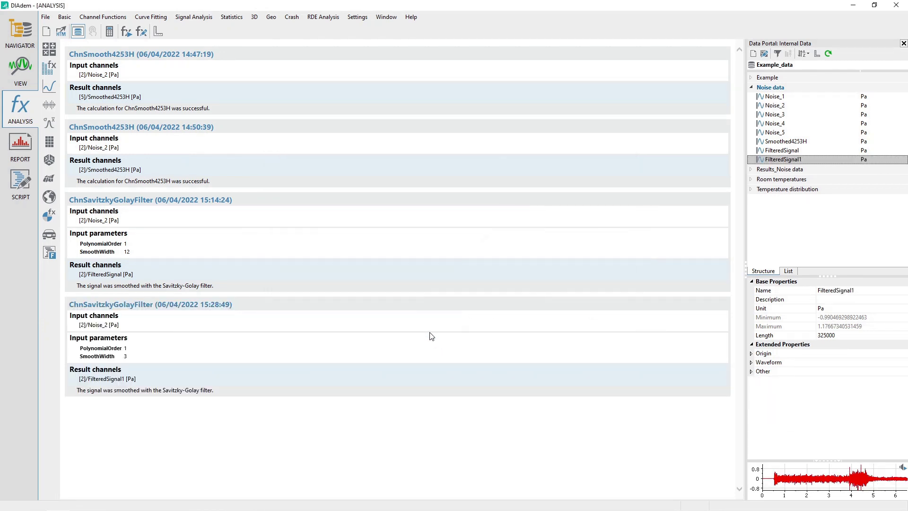
# Step: Add FilteredSignal1 to the VIEW plot and toggle its curve on and off to compare it
pyautogui.click(13, 70)
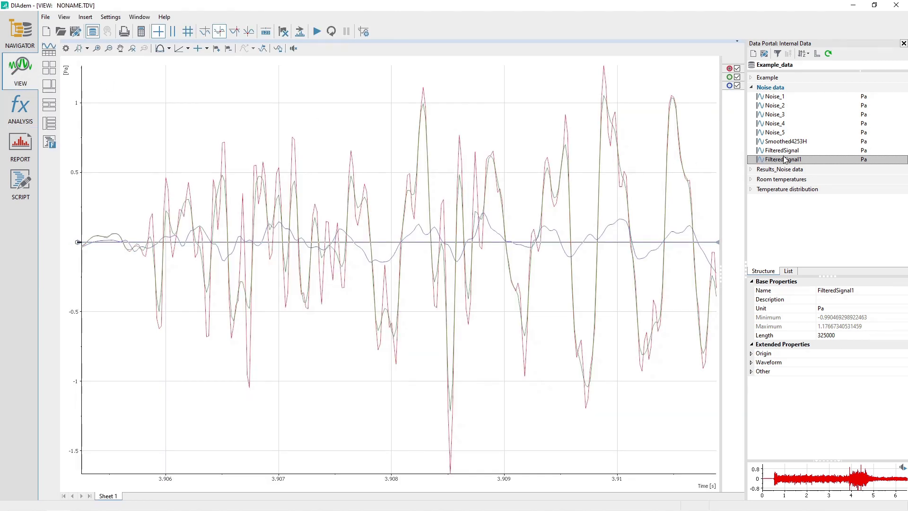
pyautogui.moveTo(789, 160); pyautogui.dragTo(512, 148)
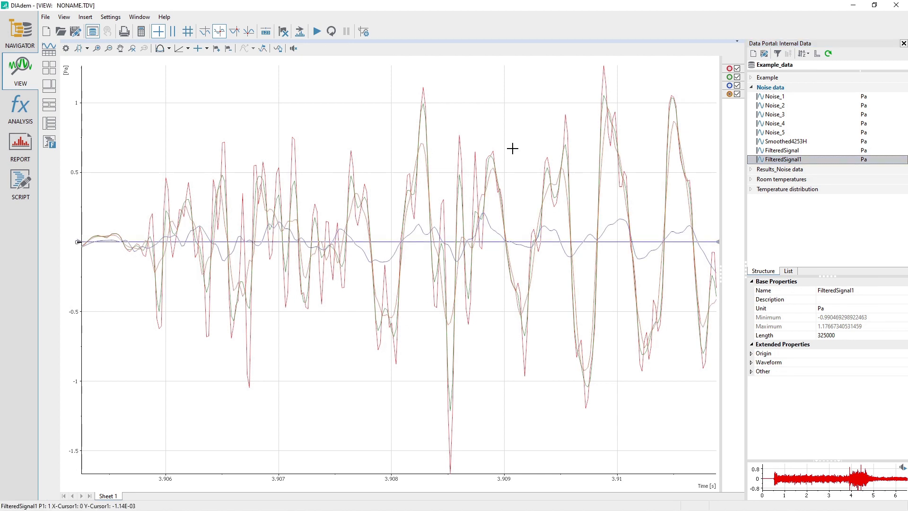
pyautogui.click(737, 95)
pyautogui.click(737, 95)
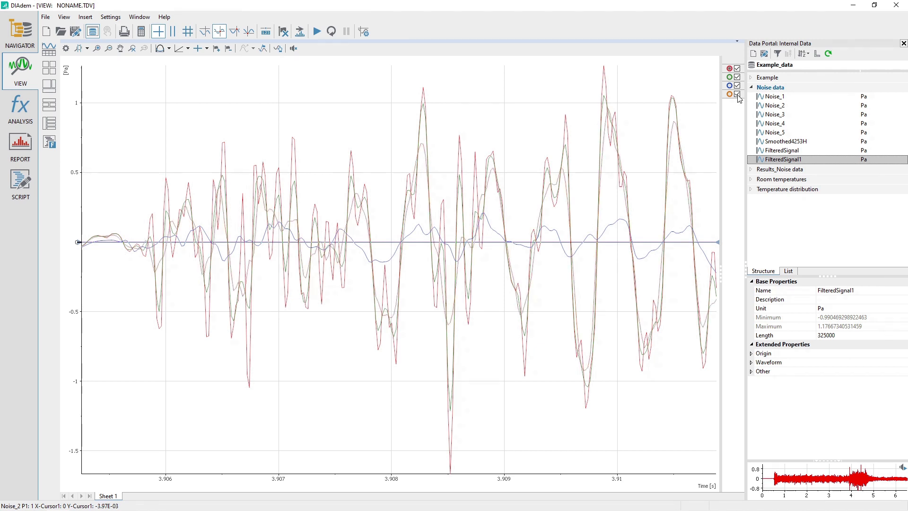
pyautogui.click(737, 94)
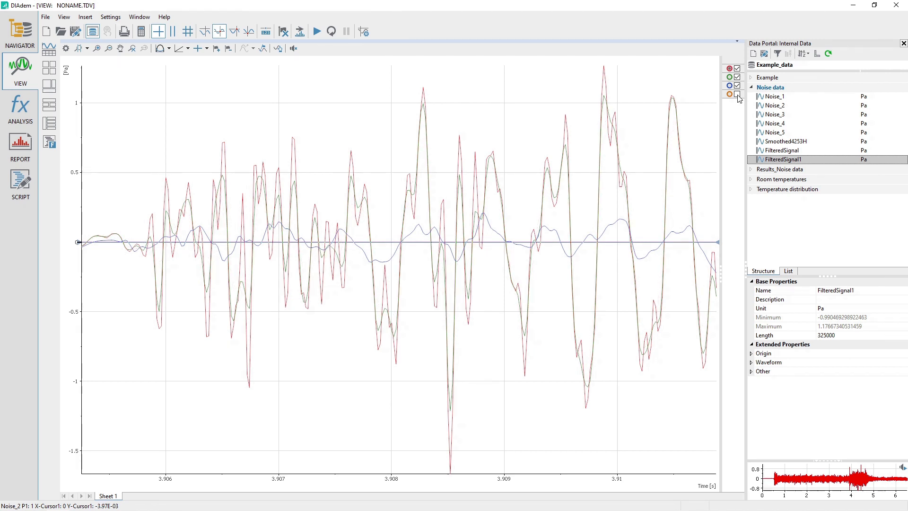
pyautogui.click(737, 94)
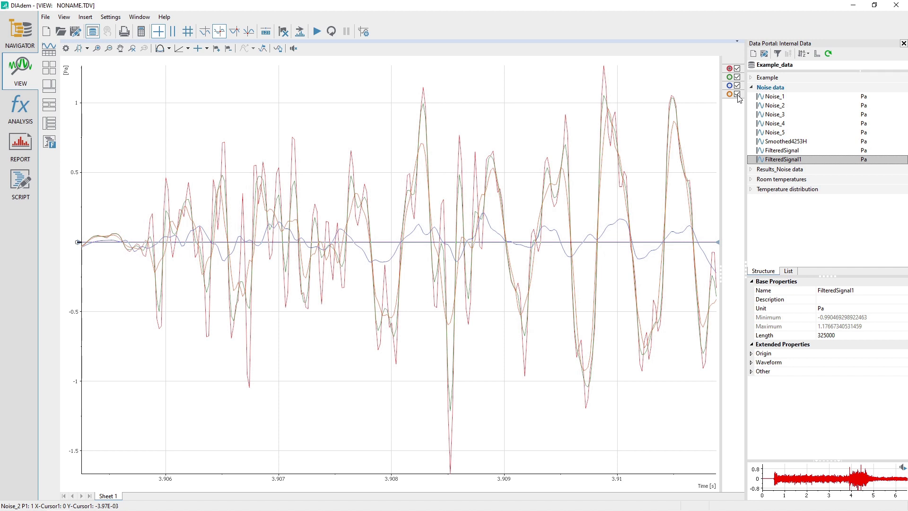
pyautogui.click(737, 94)
pyautogui.click(737, 94)
# Step: Start a new VIEW layout and a new empty data set, discarding unsaved changes
pyautogui.click(46, 18)
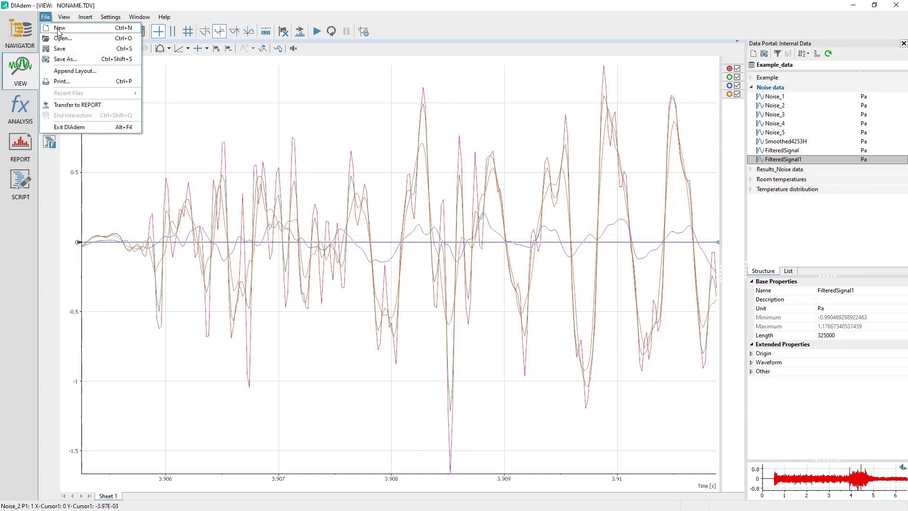
pyautogui.click(60, 32)
pyautogui.click(453, 272)
pyautogui.click(20, 31)
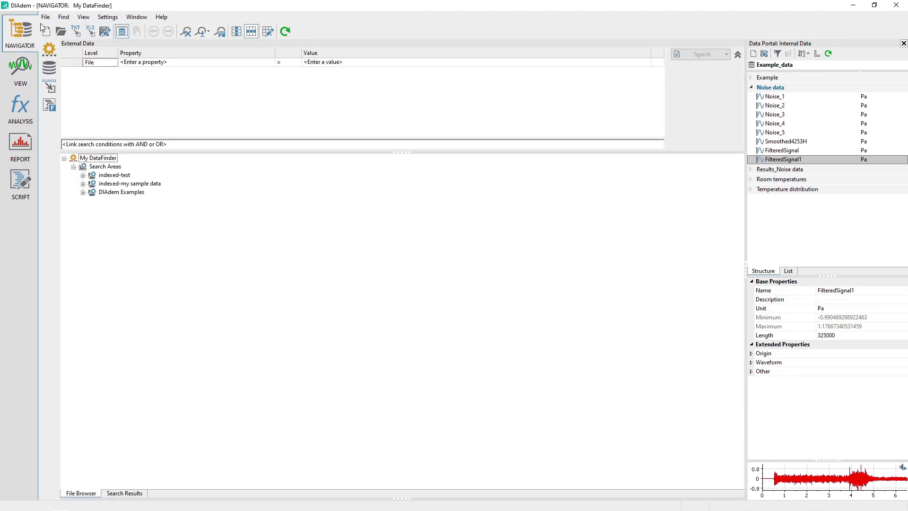
pyautogui.click(46, 18)
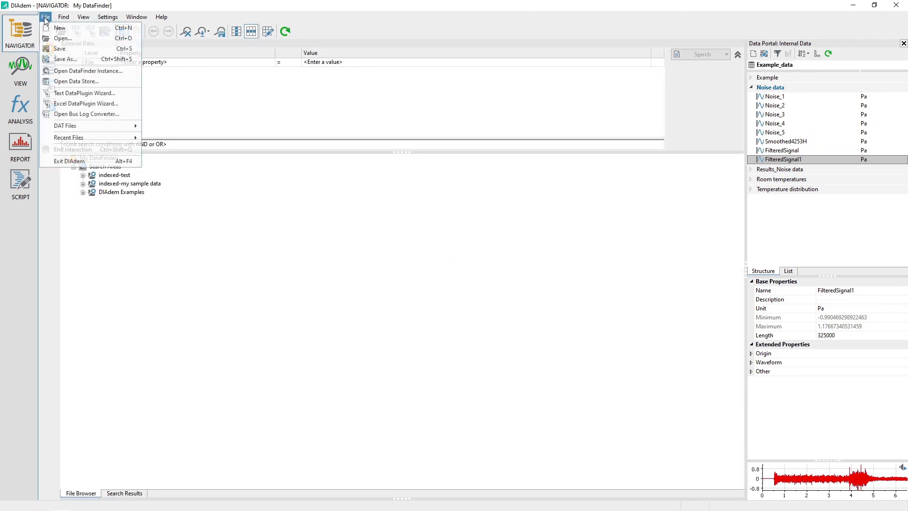
pyautogui.click(70, 29)
pyautogui.click(461, 272)
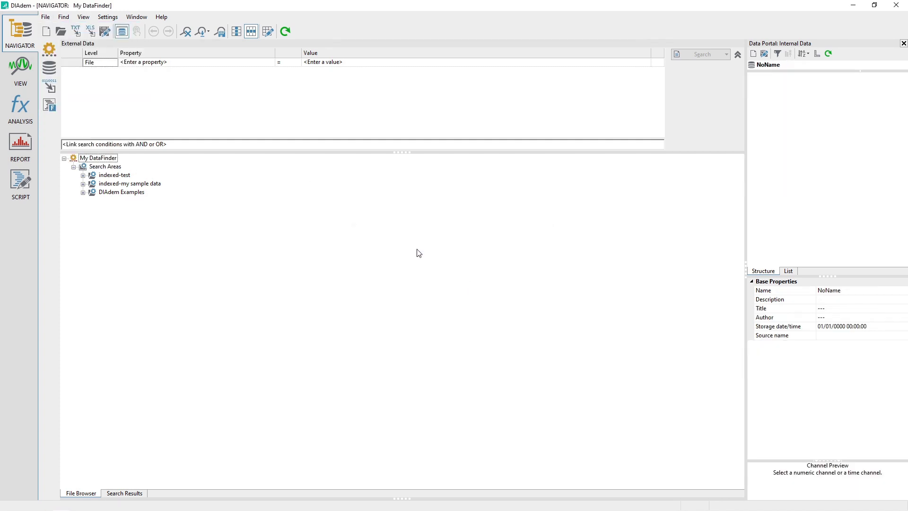
# Step: Reload Example_data.tdm from the recent files list
pyautogui.click(45, 17)
pyautogui.moveTo(109, 140)
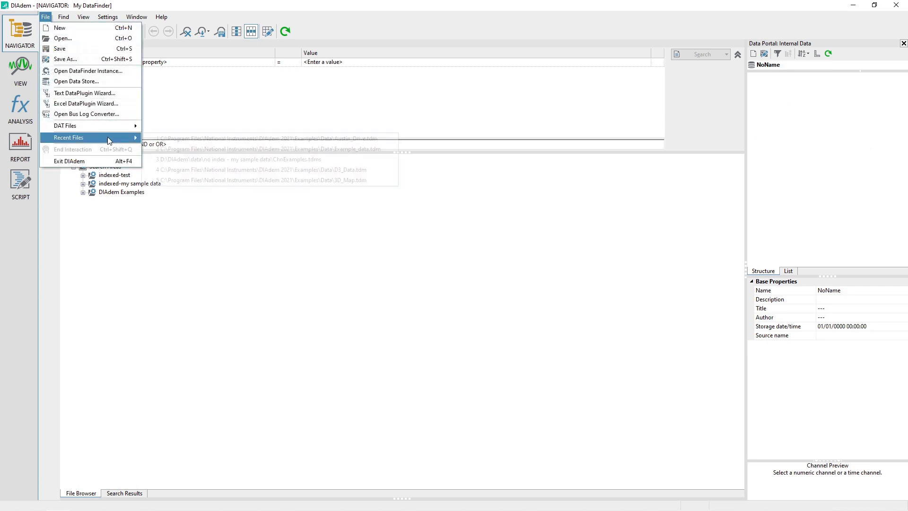
pyautogui.click(199, 149)
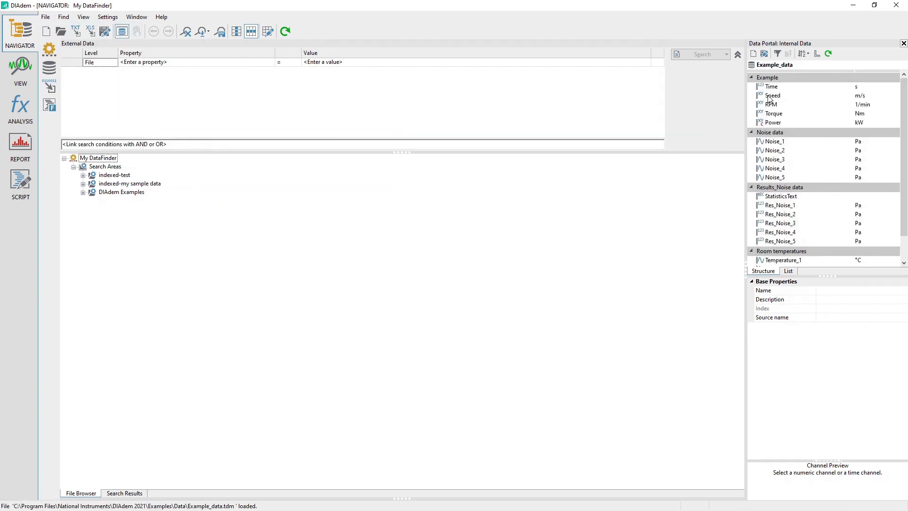